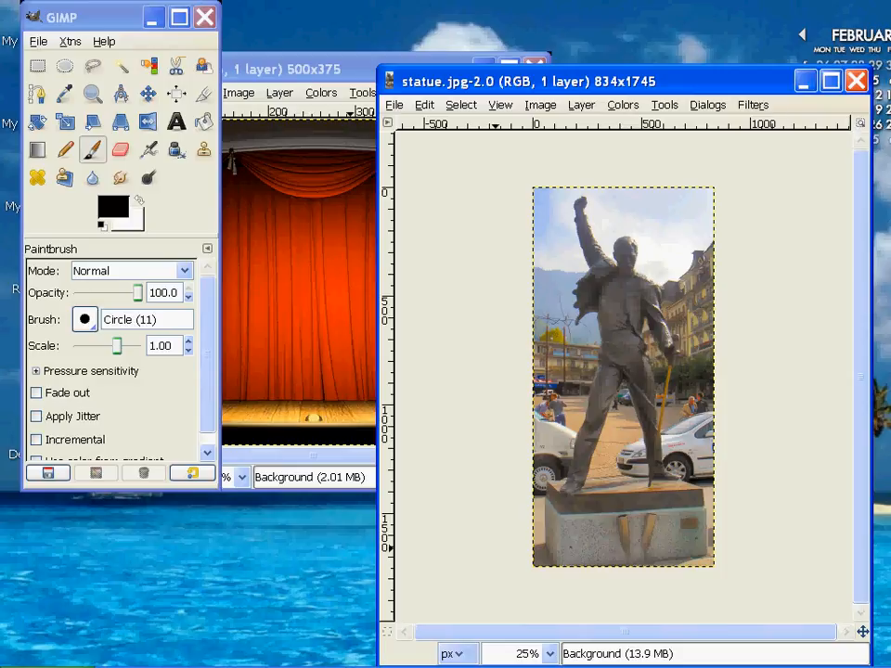
Step: Show the Layers dialog and place it at the far side of the screen, and move the toolbox further in from the screen edge
key(ctrl+l)
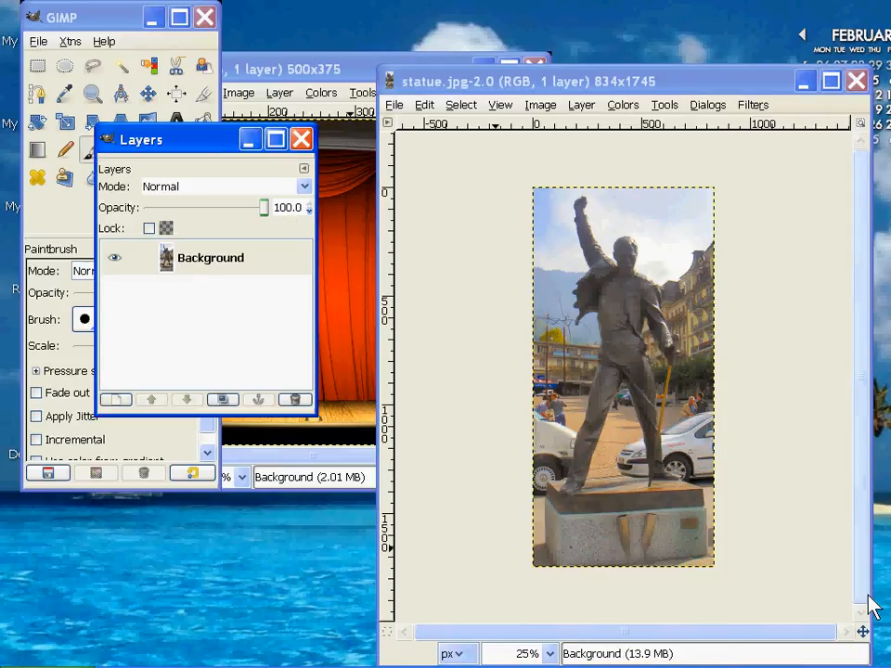
drag(175, 146, 889, 107)
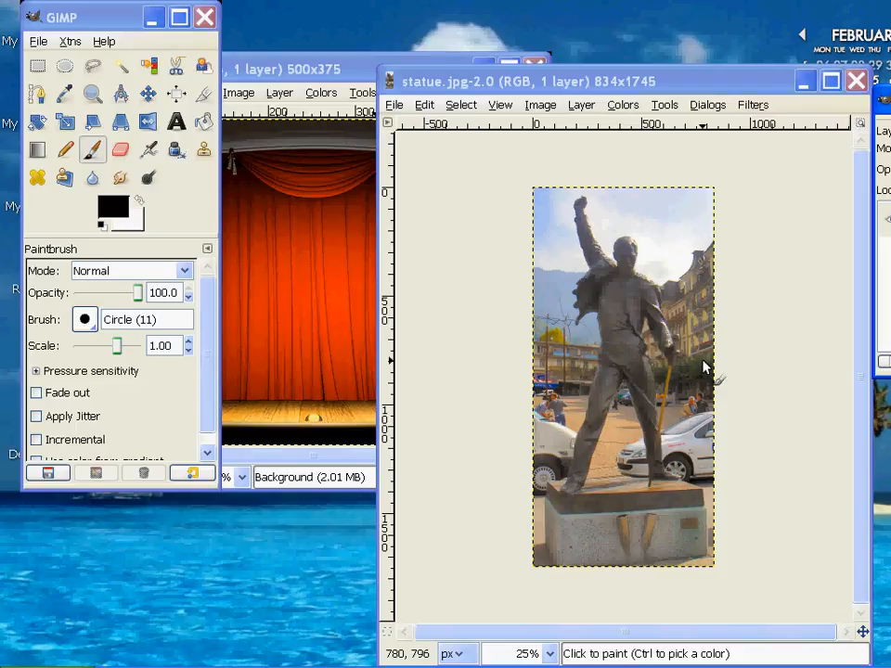
scroll(702, 366, up, 5)
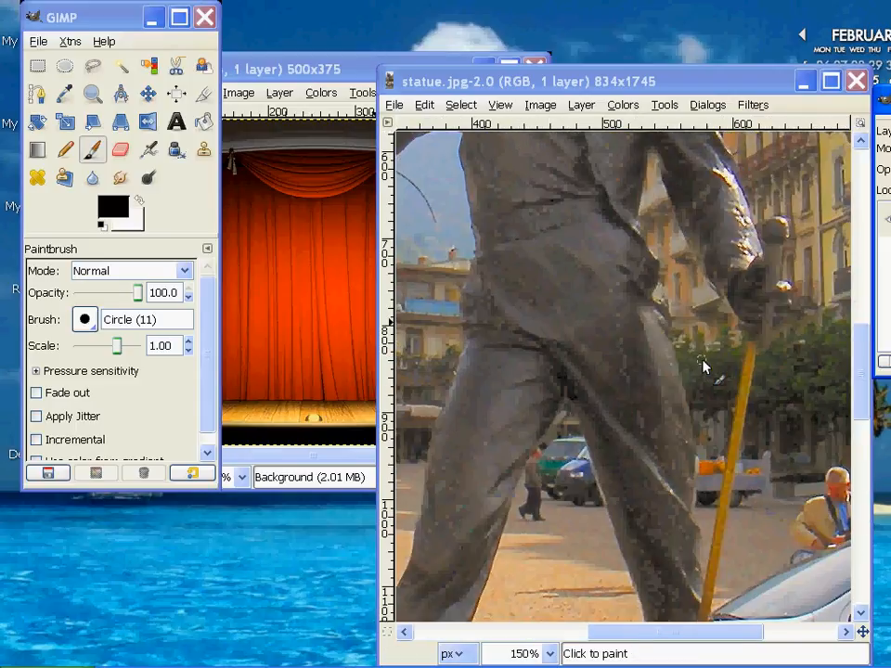
scroll(703, 366, down, 4)
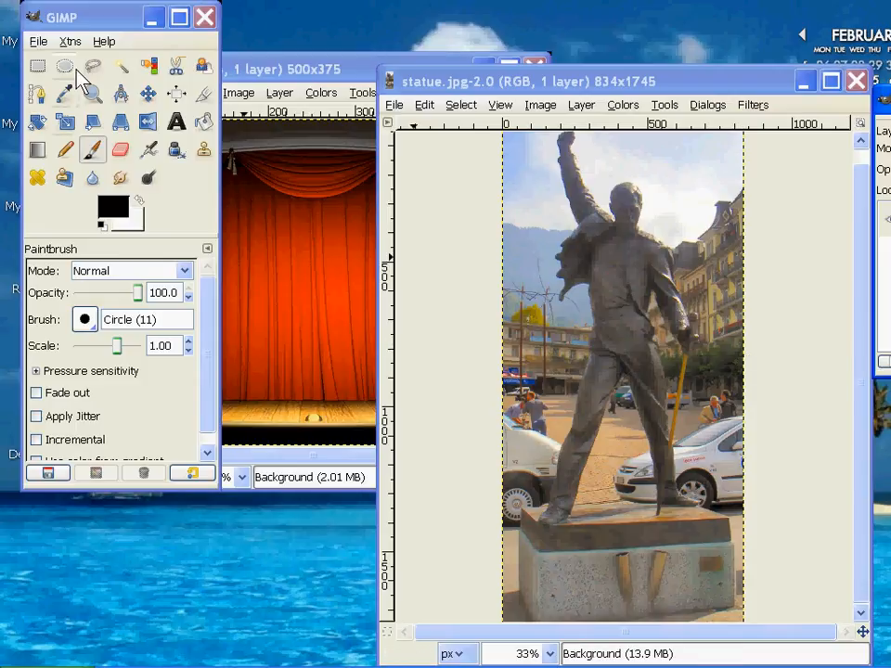
drag(123, 23, 160, 92)
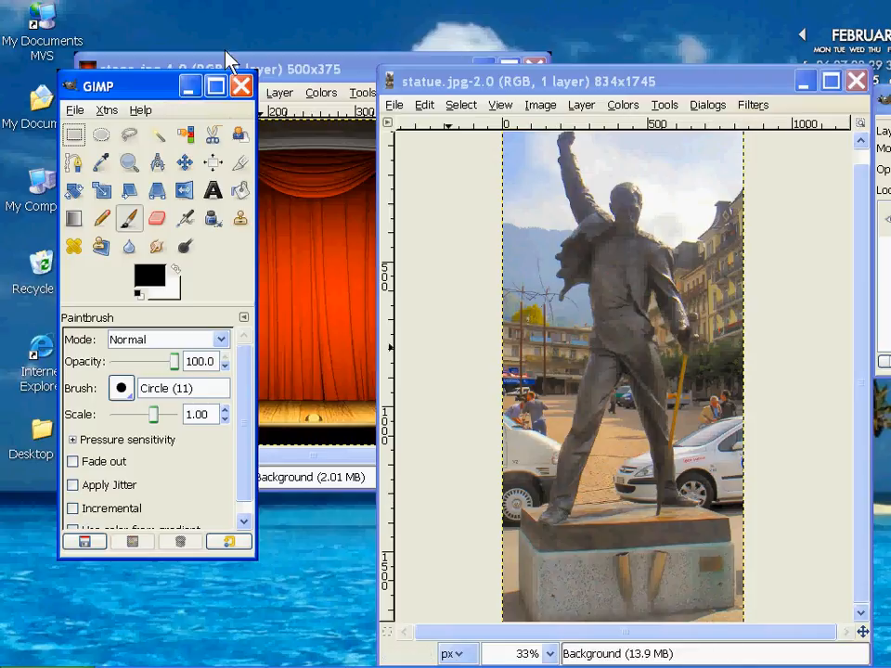
Step: With the Scissors tool, begin outlining the statue by placing points up the outer edge of its leg from the ankle to the waist
click(213, 135)
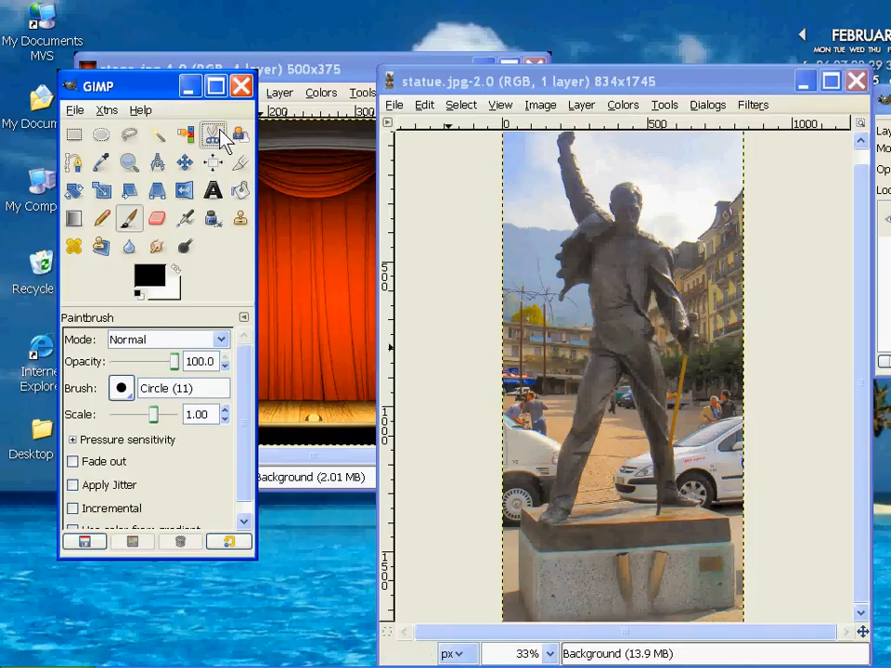
click(551, 489)
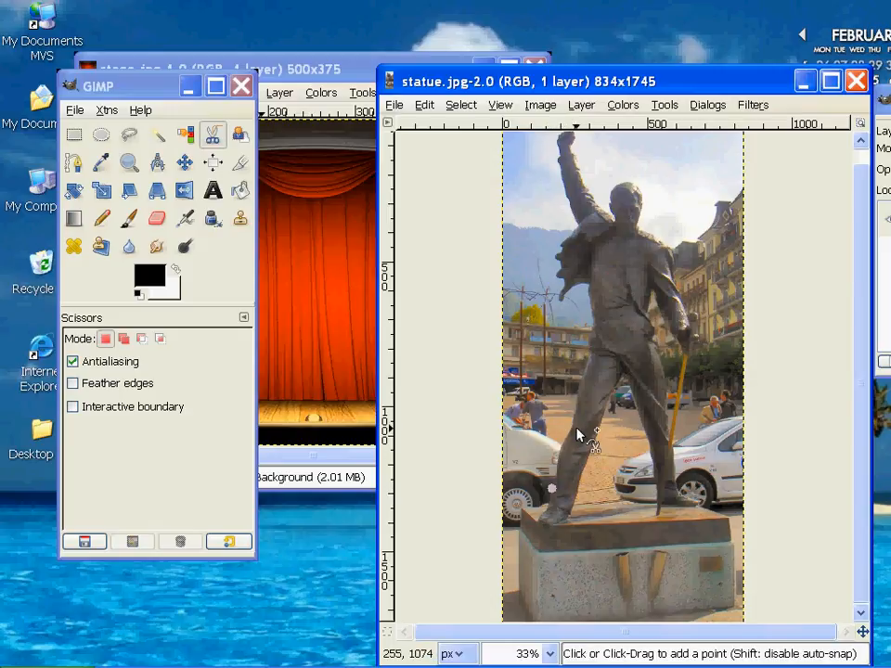
click(573, 428)
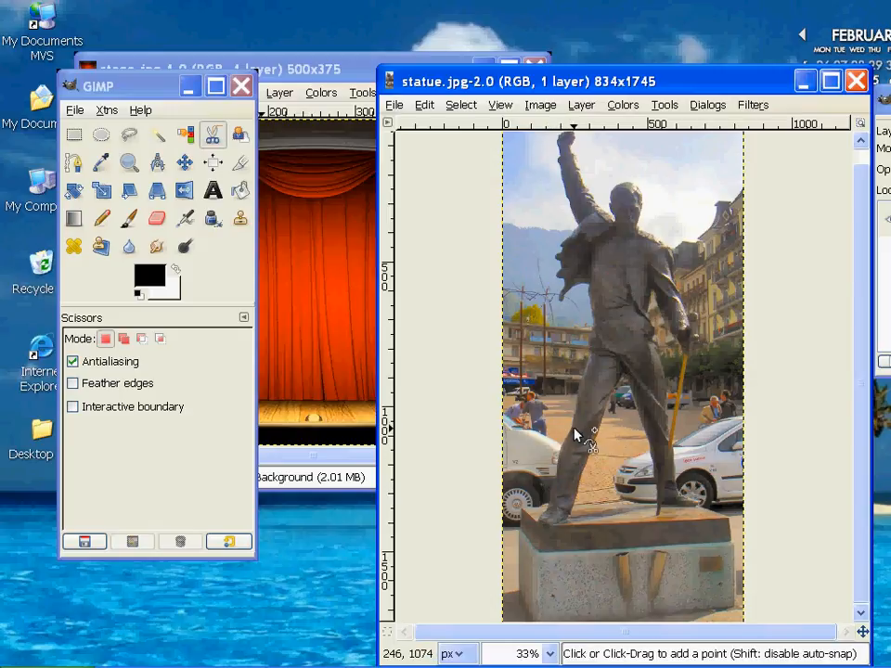
click(584, 369)
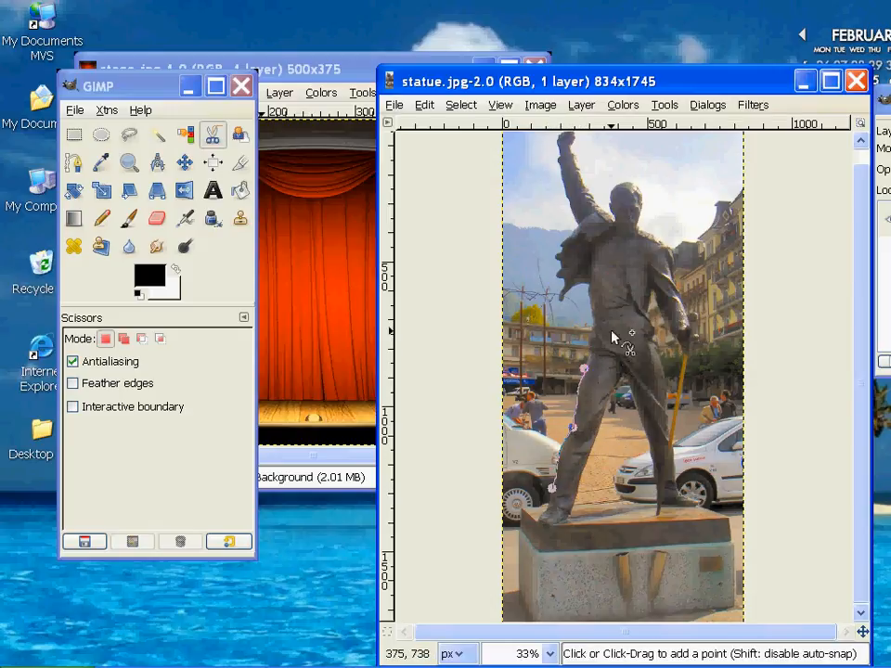
click(578, 294)
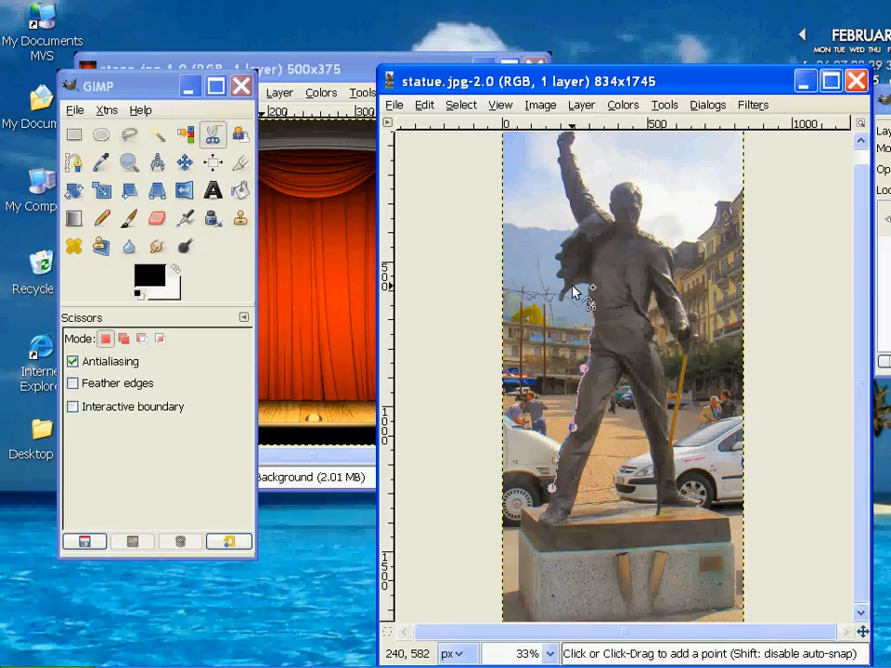
Step: Extend the Scissors outline around the hanging jacket tip and its outer edge, continuing up the raised arm to the fist
click(575, 226)
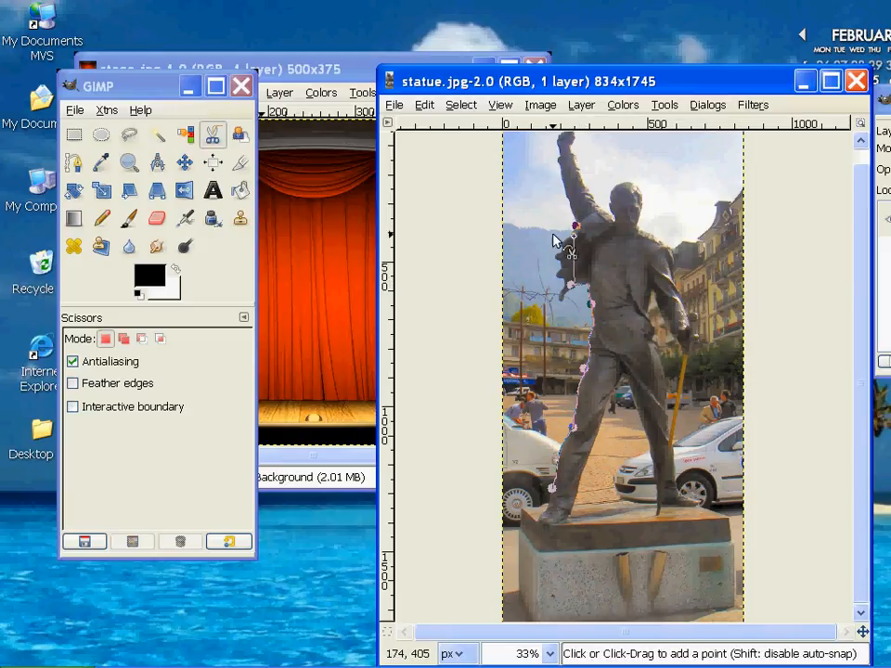
drag(573, 269, 553, 317)
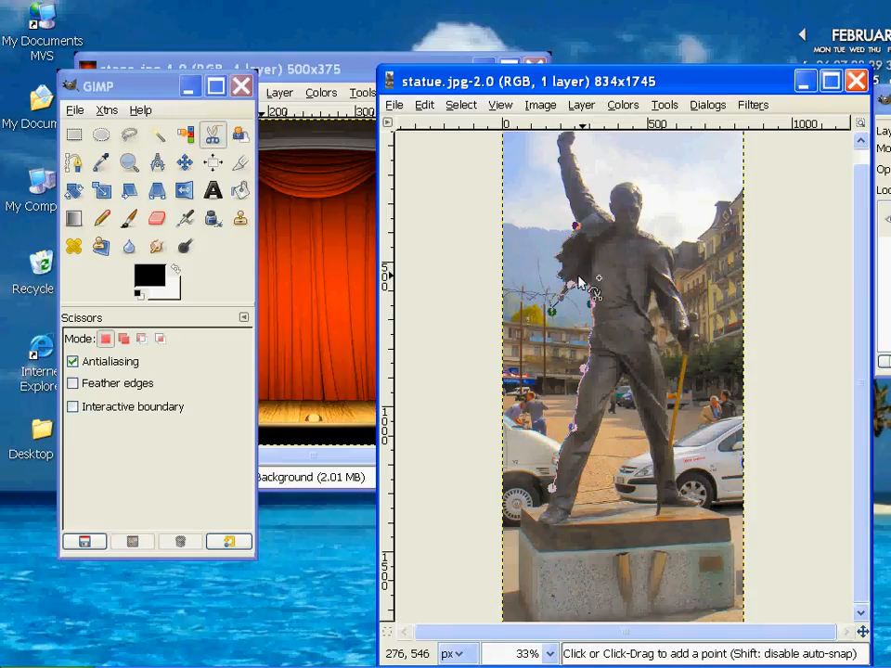
mouse_move(551, 308)
mouse_down()
mouse_move(566, 302)
mouse_move(554, 319)
mouse_up()
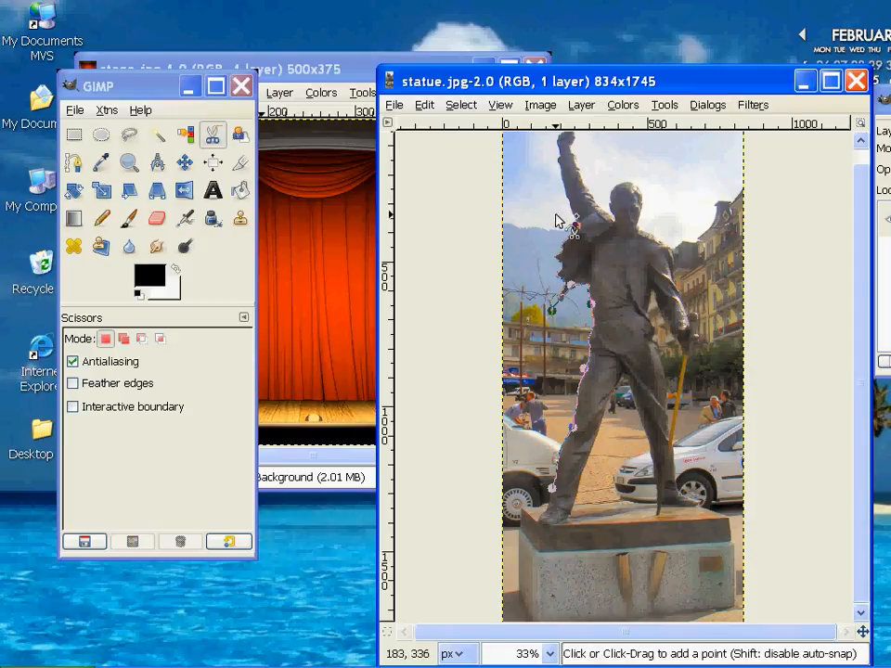
click(557, 171)
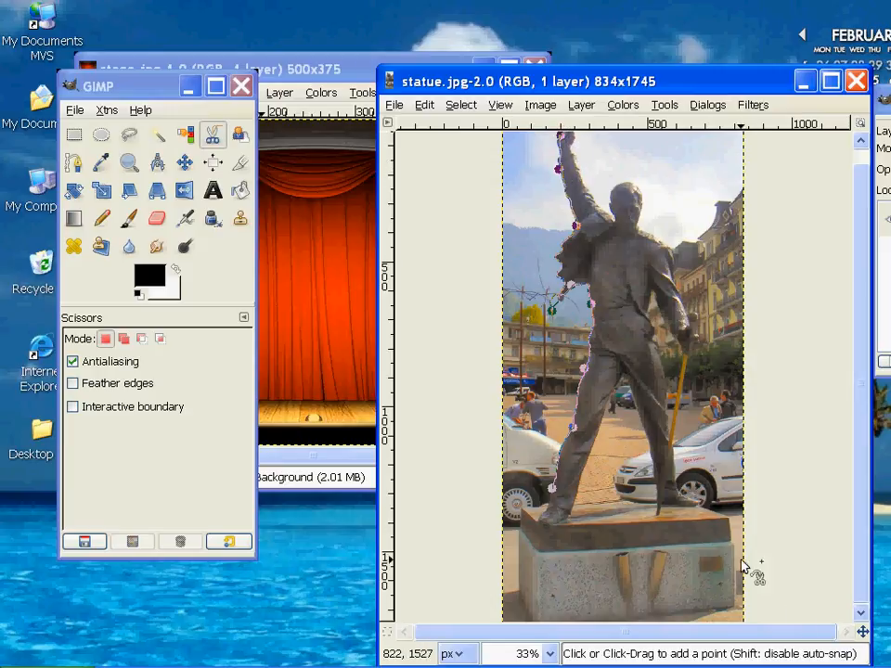
drag(866, 533, 865, 457)
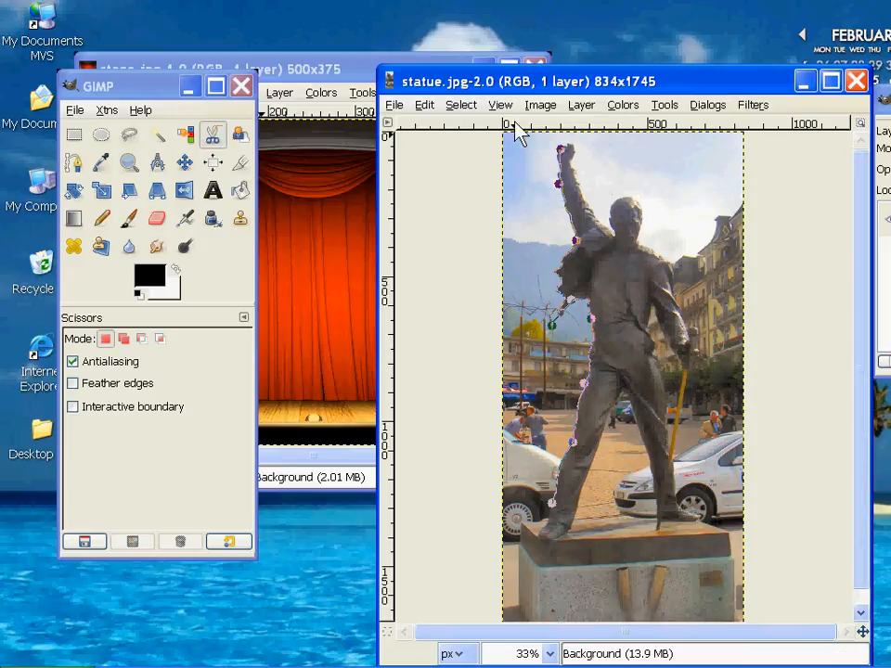
Step: Continue the Scissors outline down the inner side of the raised arm, around the head and onto the opposite shoulder
click(576, 179)
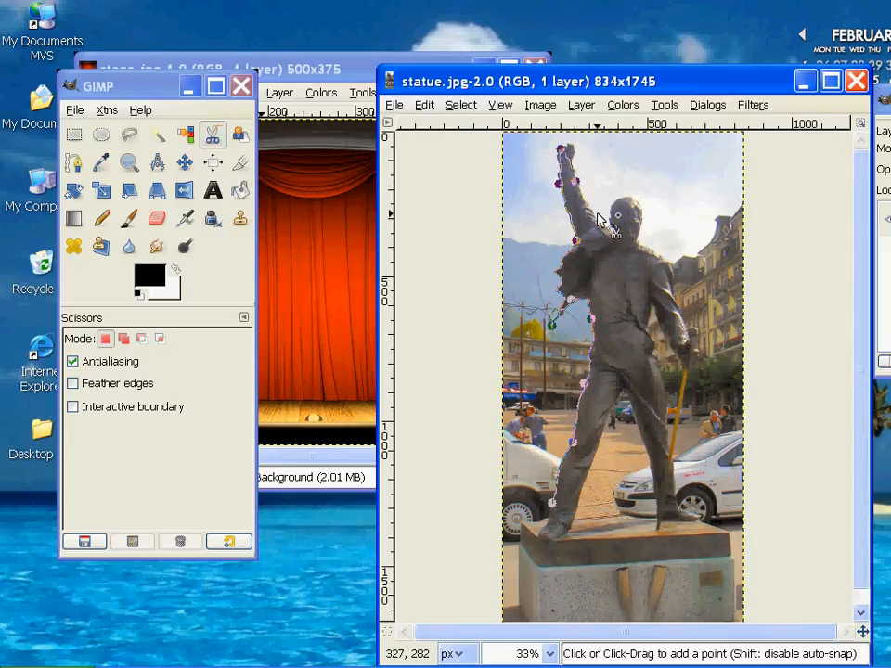
click(595, 215)
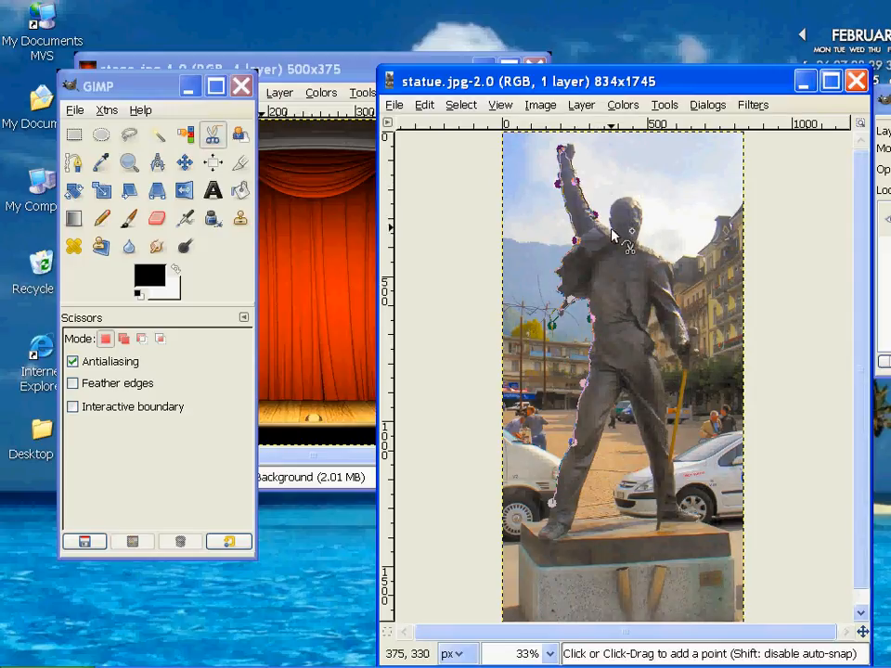
click(613, 208)
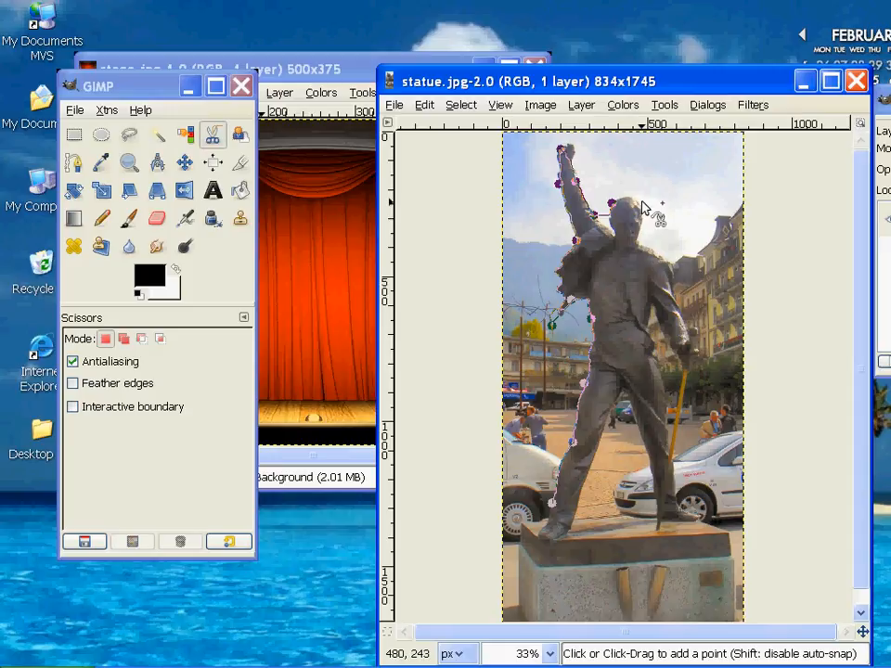
click(640, 206)
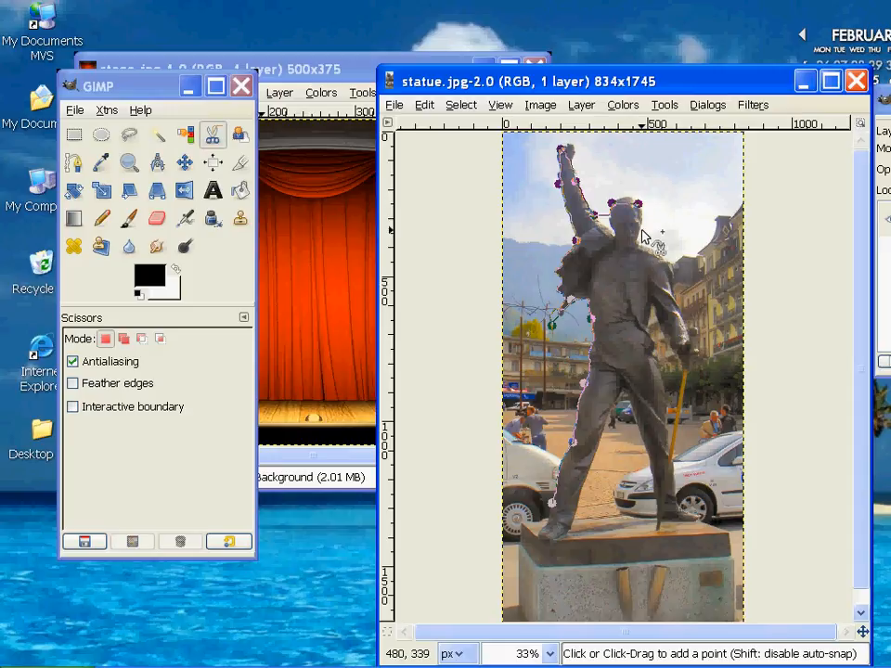
click(640, 230)
click(656, 255)
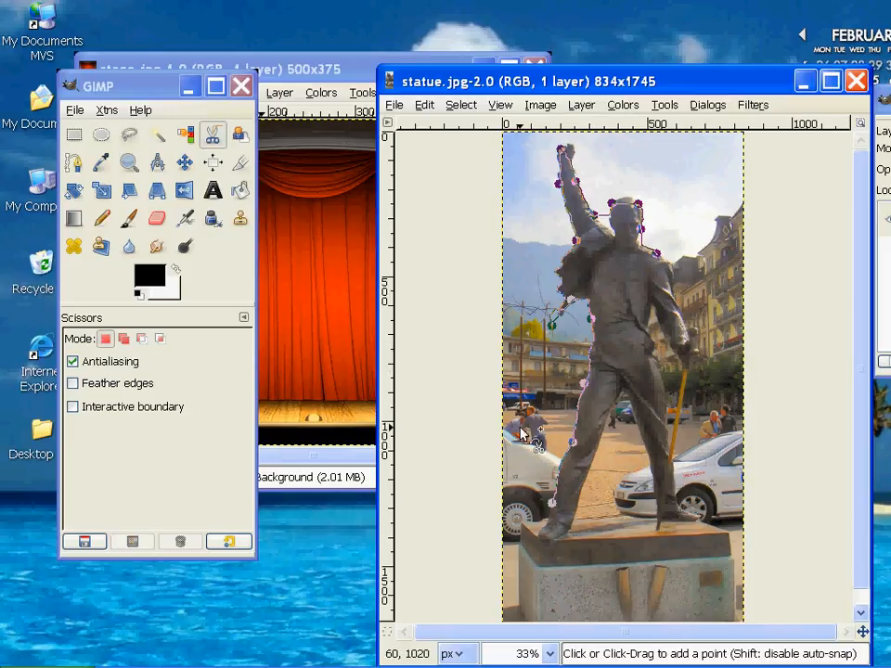
Step: Reposition the Scissors point near the statue's knee so that it sits on the outer edge of the leg
scroll(513, 434, up, 2)
scroll(513, 435, up, 2)
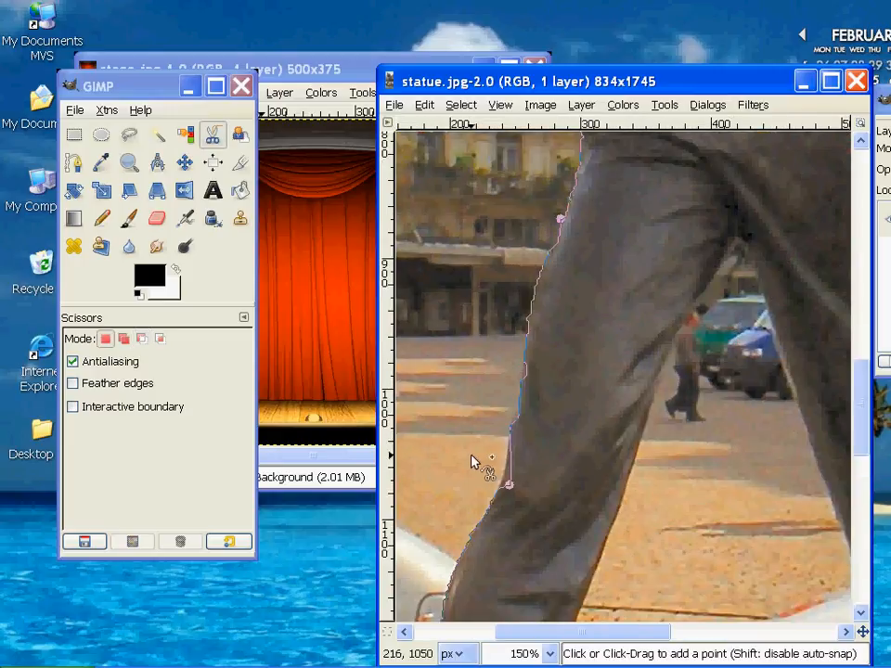
click(508, 480)
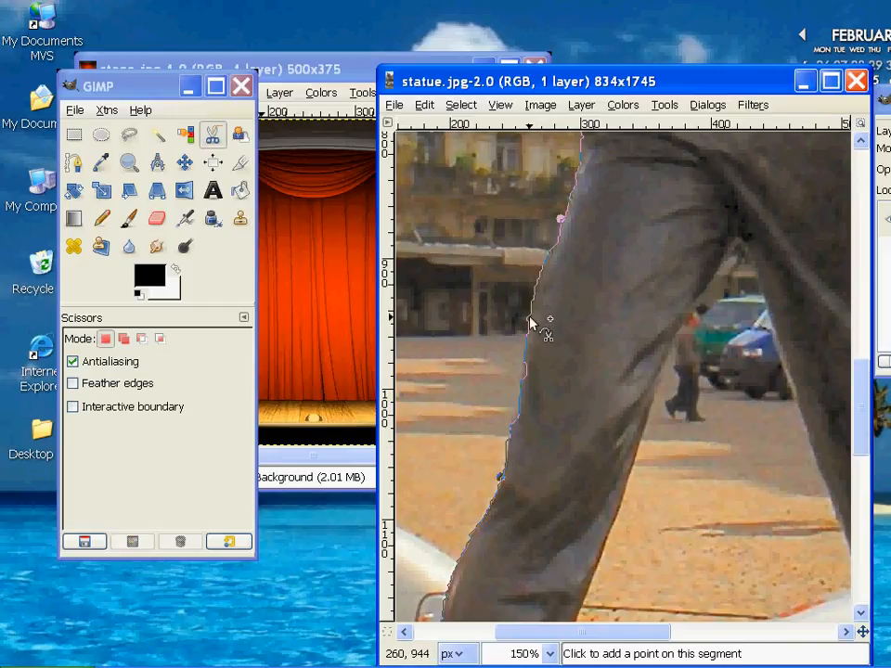
Step: Fit the Scissors outline to the jacket's underside by shifting the existing point and adding another point closer to the torso
scroll(575, 204, up, 5)
scroll(569, 191, up, 5)
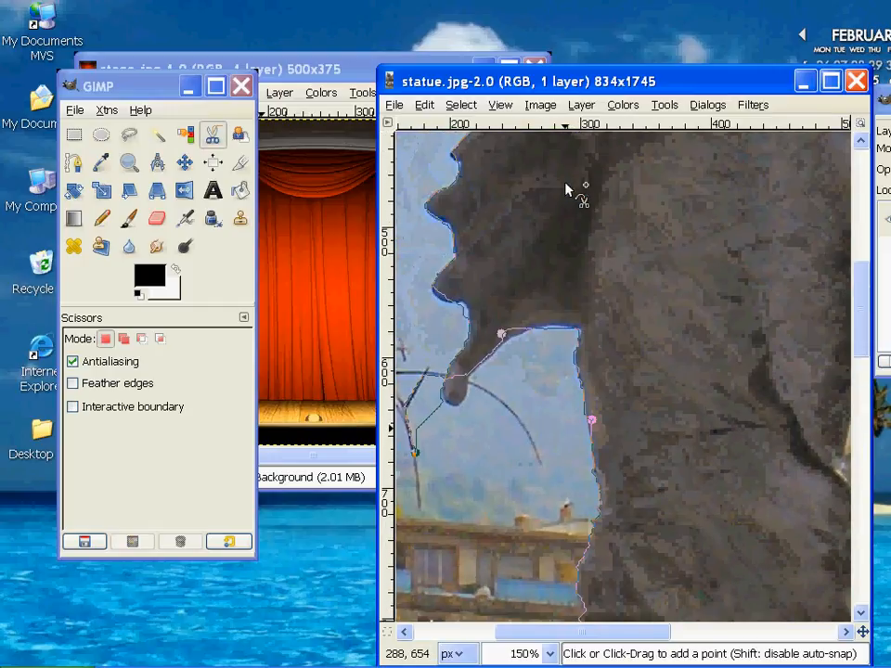
click(502, 339)
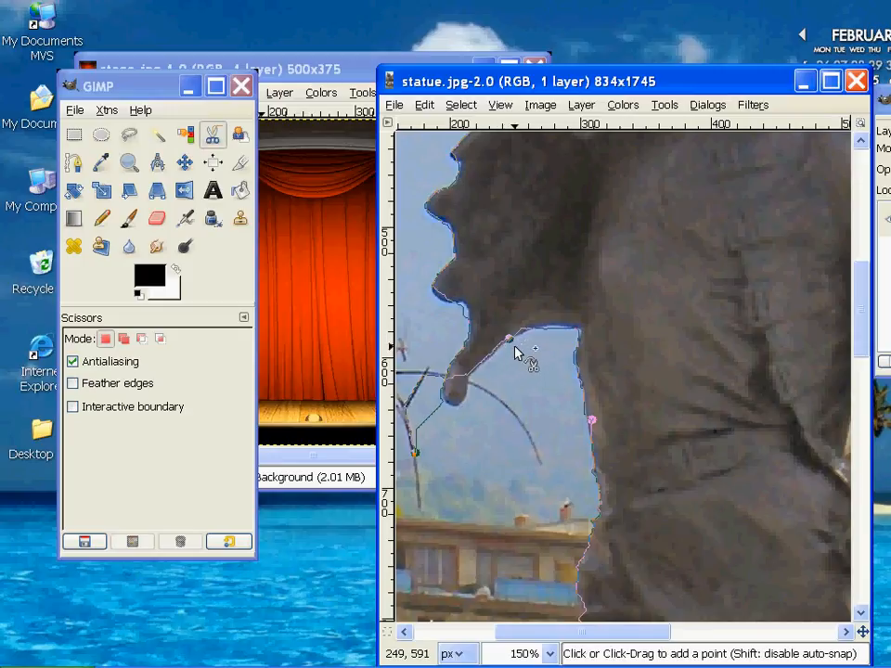
click(572, 329)
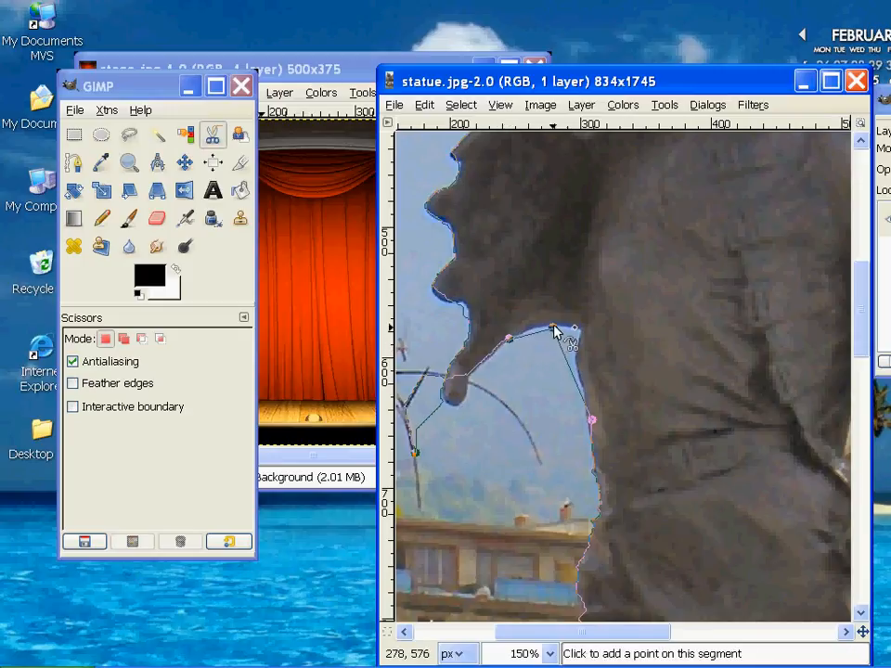
click(554, 325)
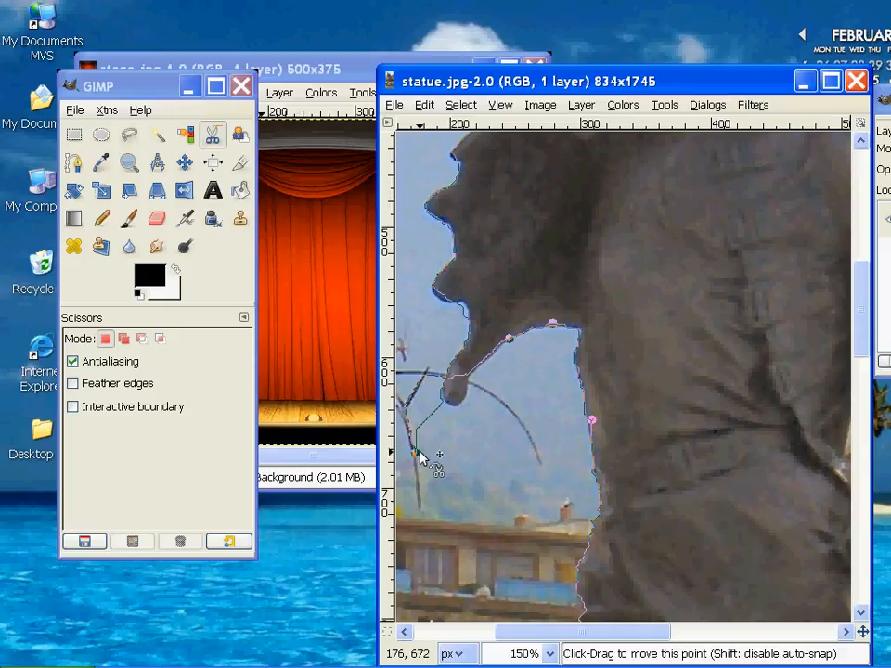
Step: Move and add Scissors points so the outline wraps the hanging jacket tip and follows the jacket's scalloped outer edge
drag(417, 456, 455, 418)
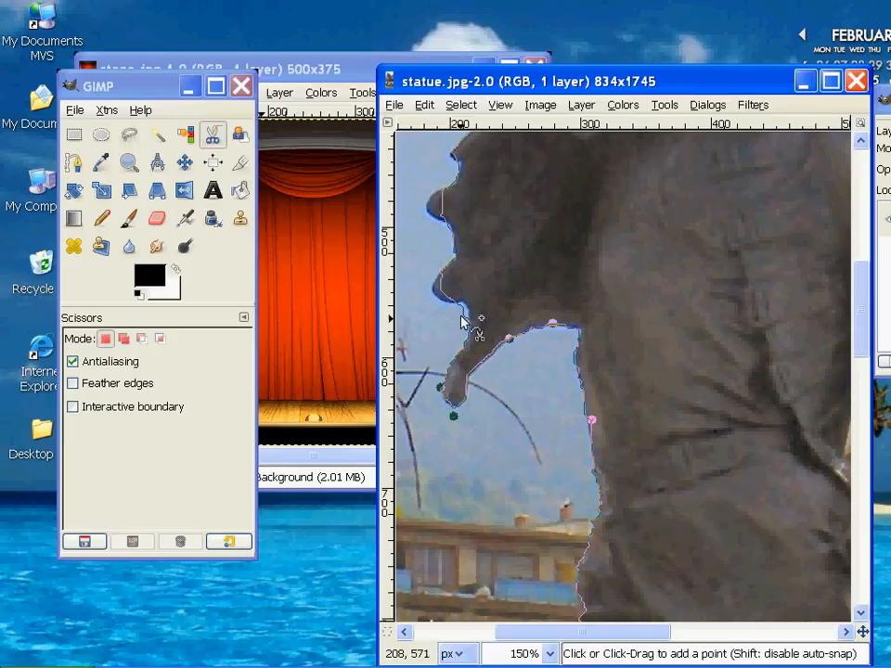
drag(468, 314, 468, 337)
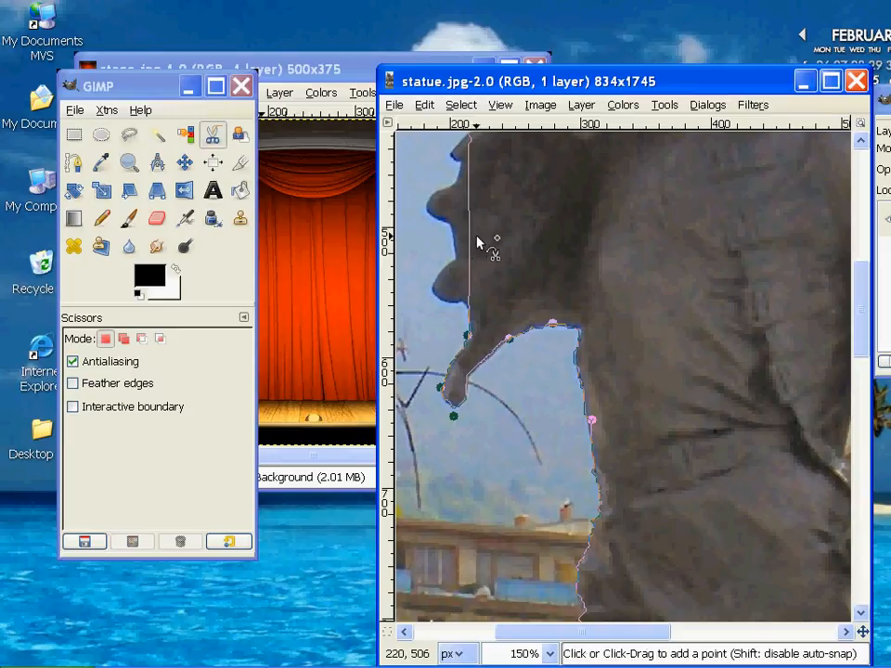
click(388, 243)
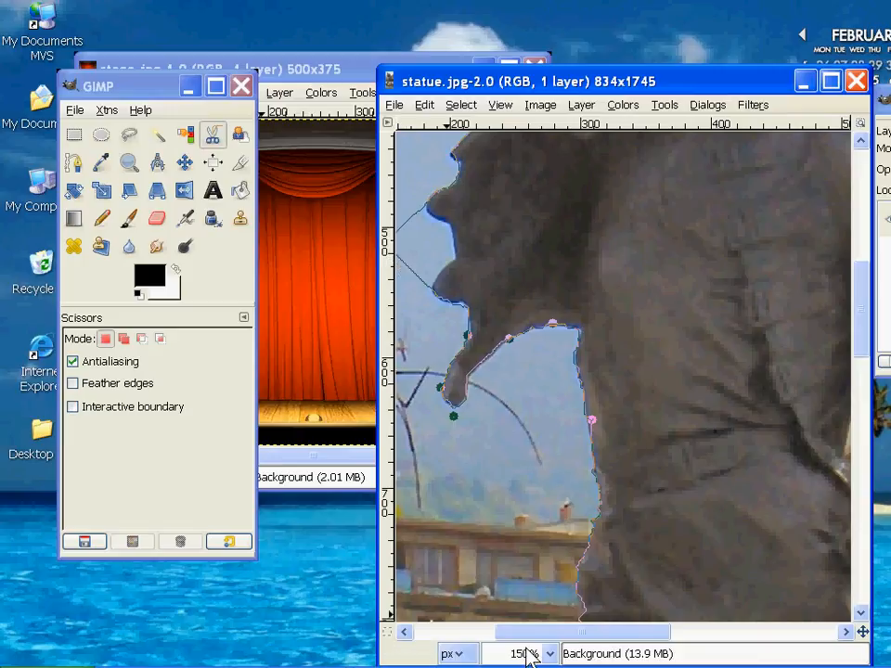
drag(538, 641, 509, 640)
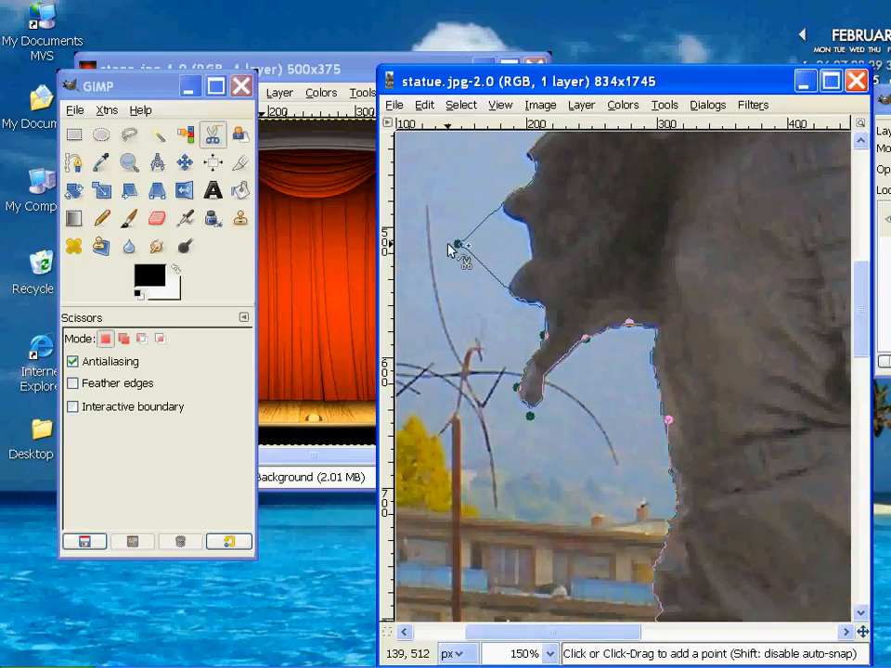
drag(457, 246, 531, 249)
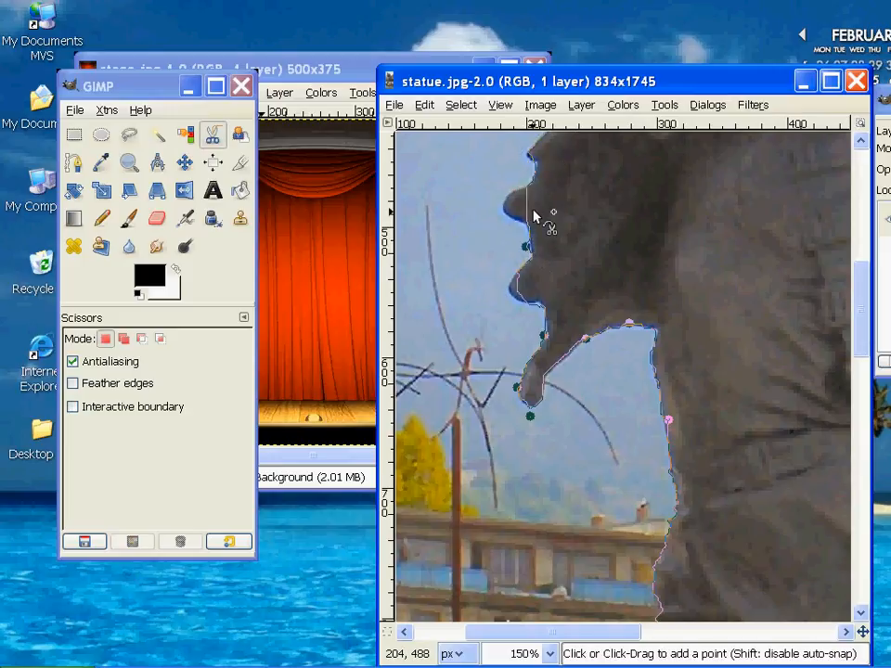
drag(527, 205, 502, 198)
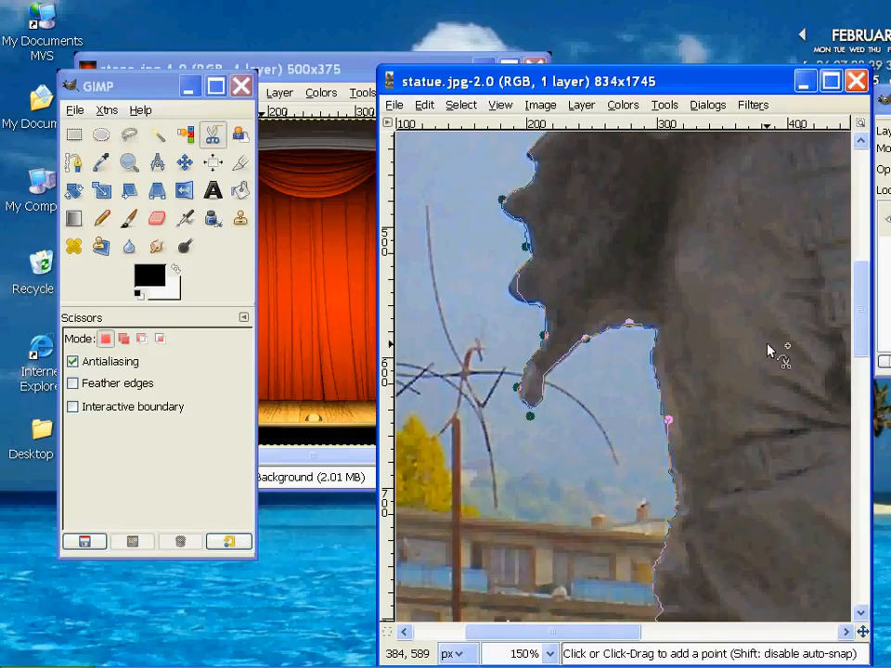
key(minus)
key(minus)
key(minus)
key(minus)
key(minus)
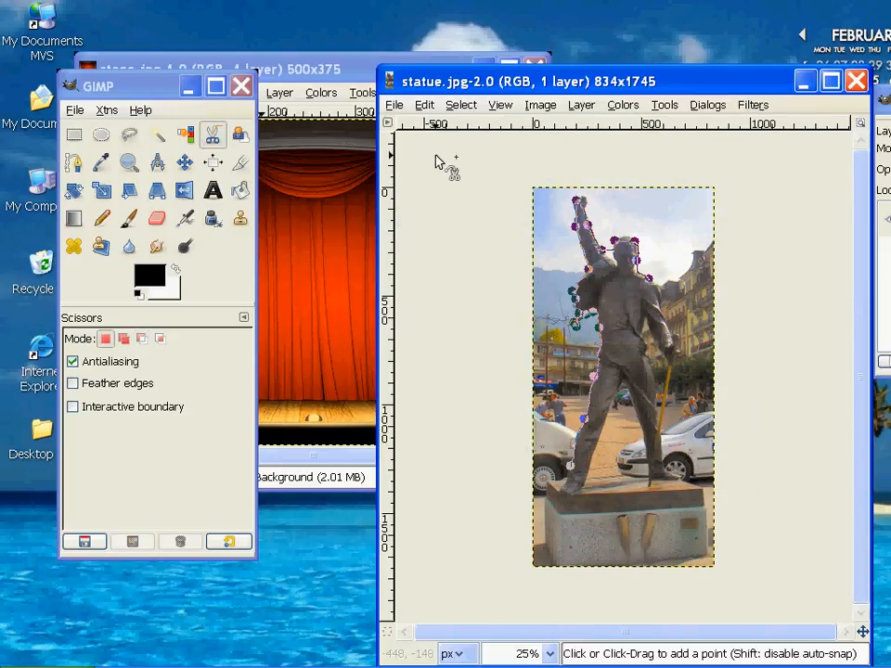
click(423, 105)
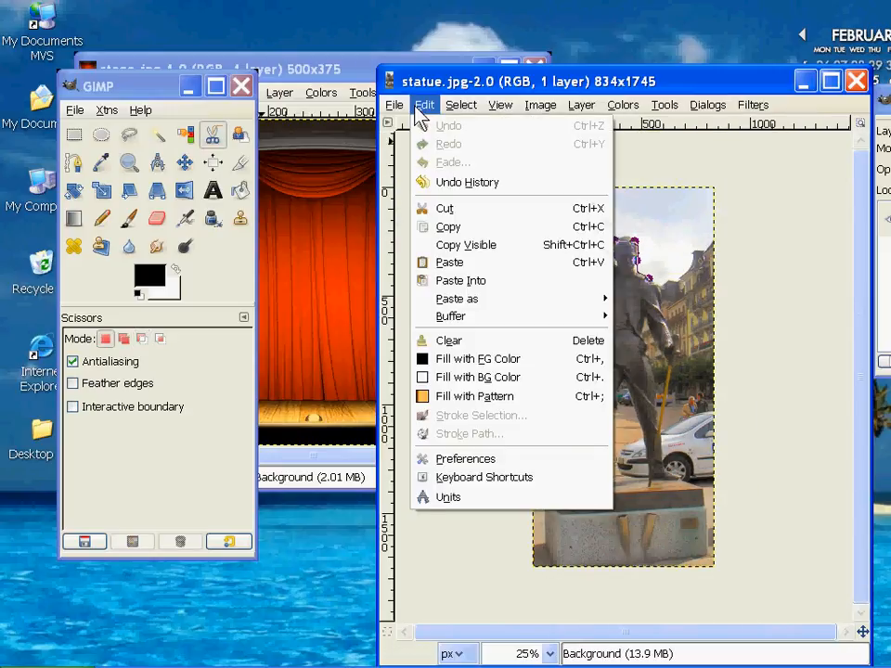
click(468, 82)
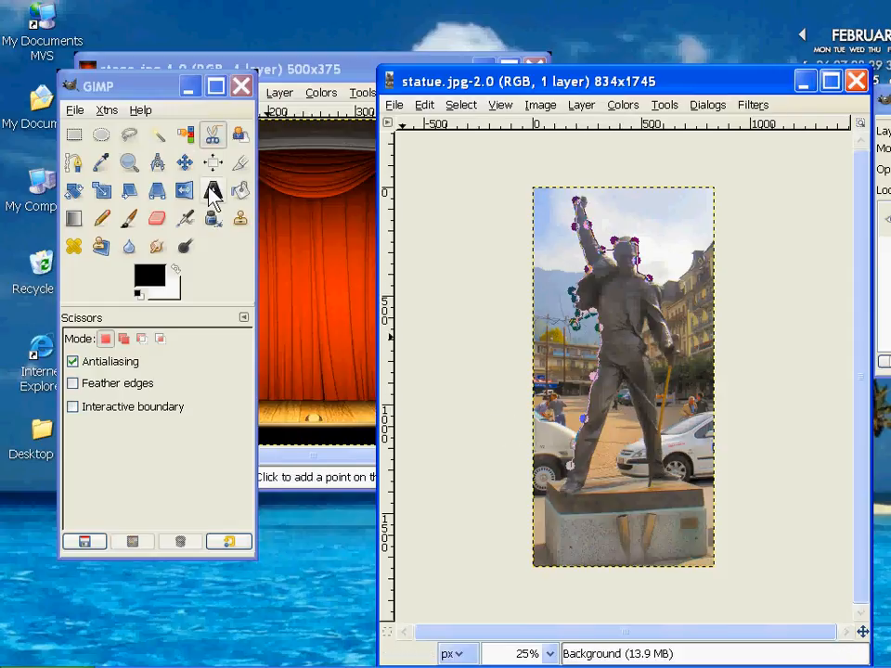
Step: Discard the current Scissors outline and start a new one around the sole, toe and instep of the shoe beside the white van
click(73, 134)
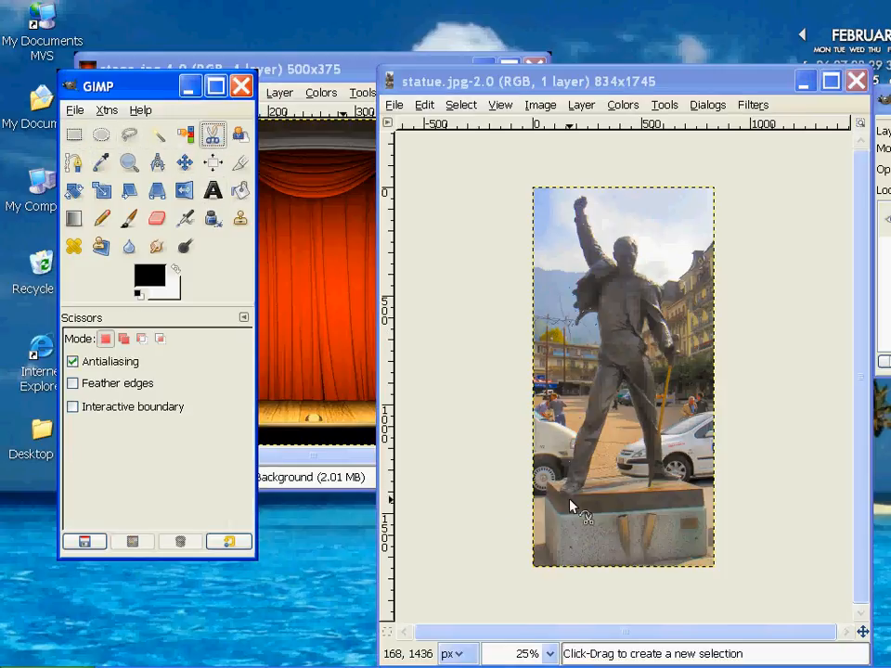
scroll(569, 506, up, 5)
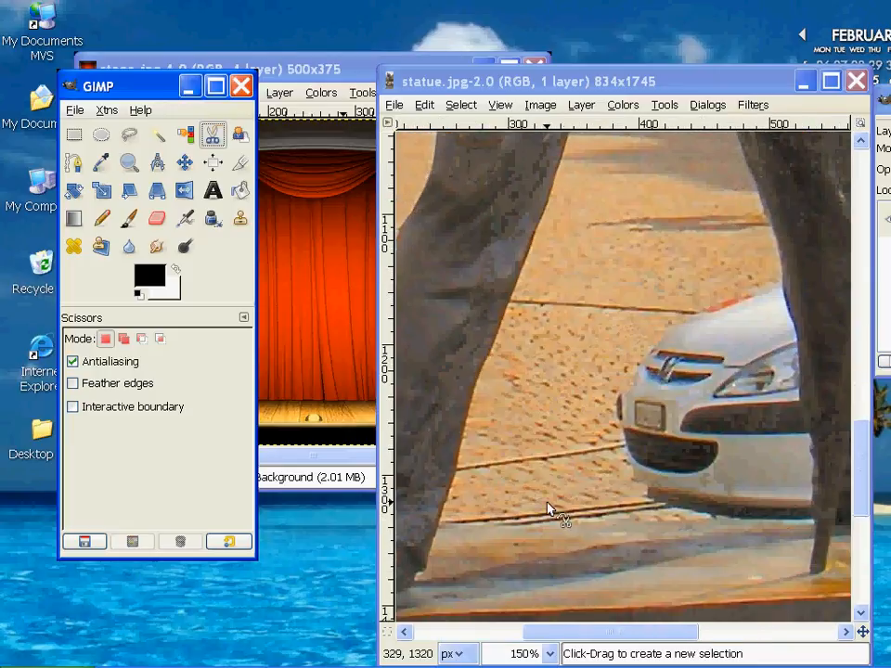
drag(611, 640, 520, 638)
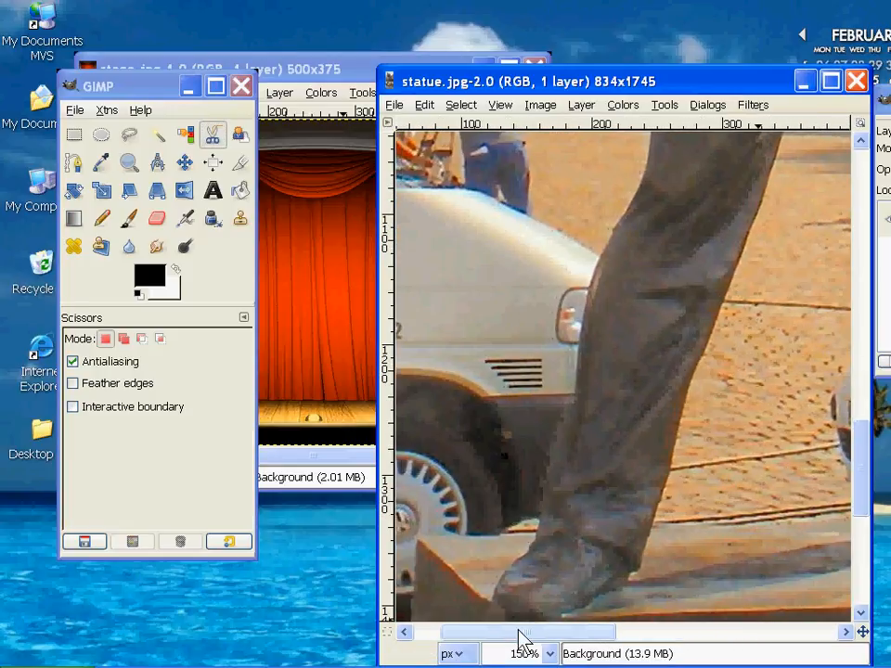
click(622, 587)
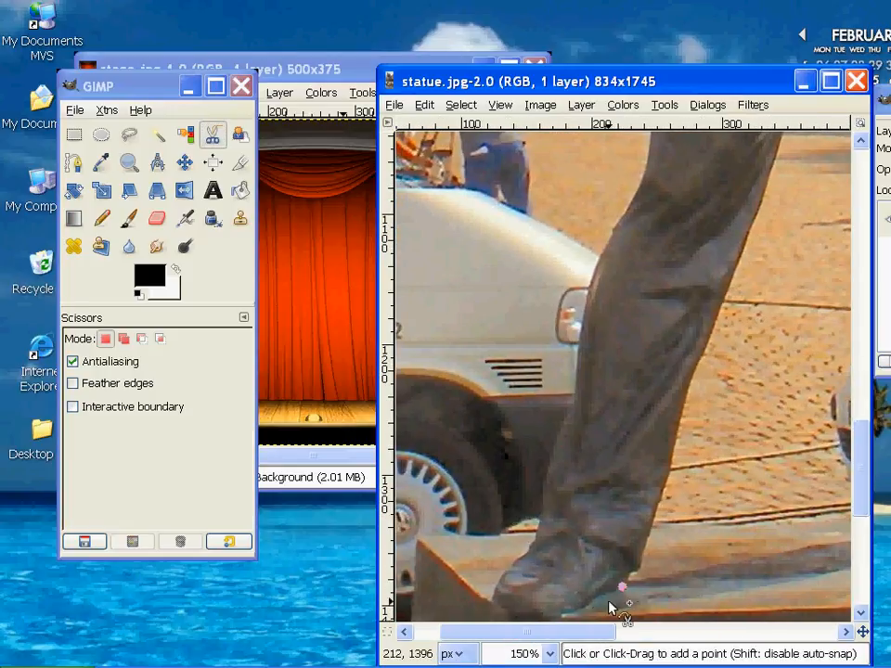
click(594, 599)
click(566, 612)
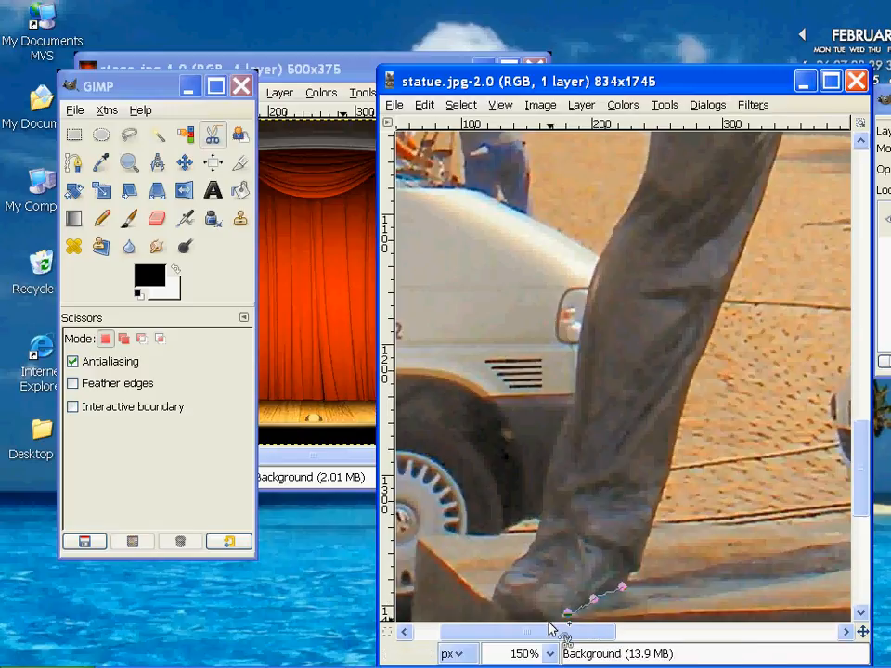
click(497, 609)
click(499, 575)
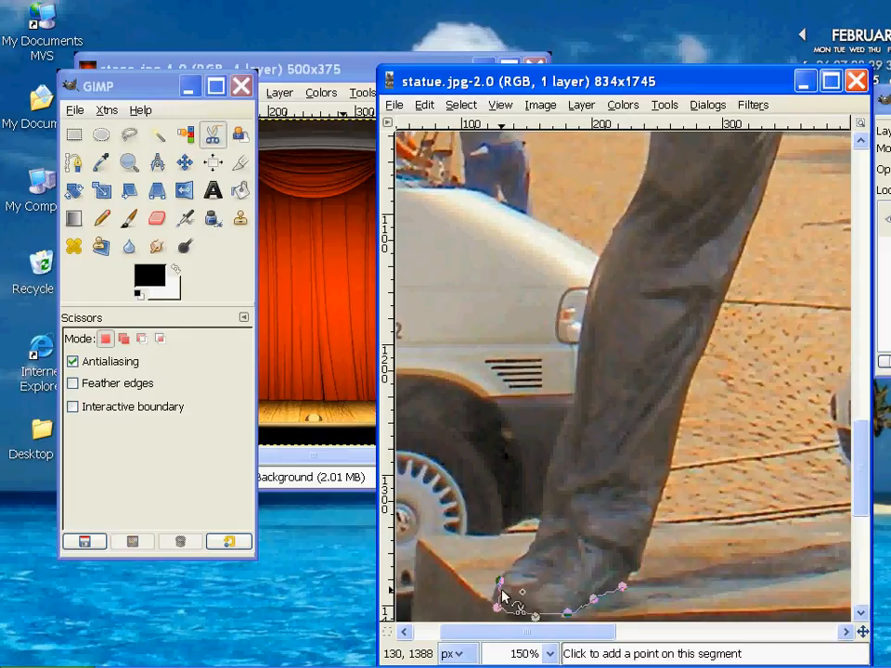
click(528, 551)
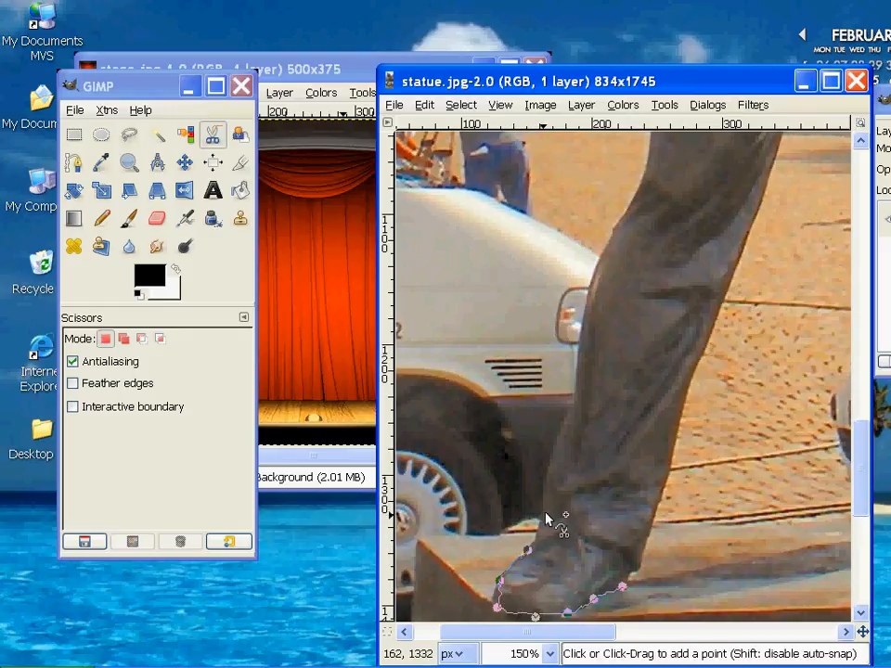
Step: Continue the Scissors outline from the ankle up the outer edge of the lower leg to just above the knee
click(544, 506)
click(551, 443)
click(575, 395)
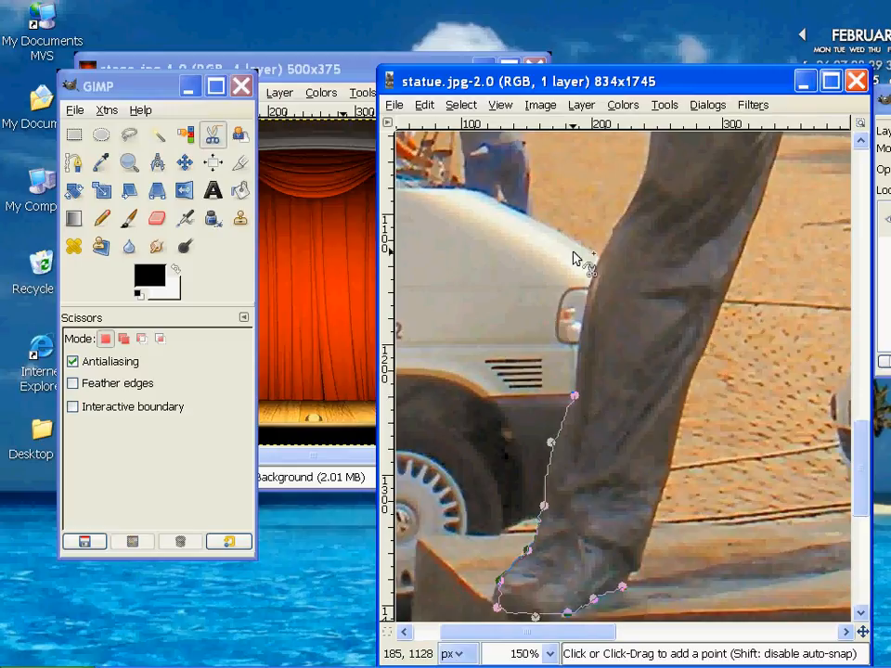
click(594, 268)
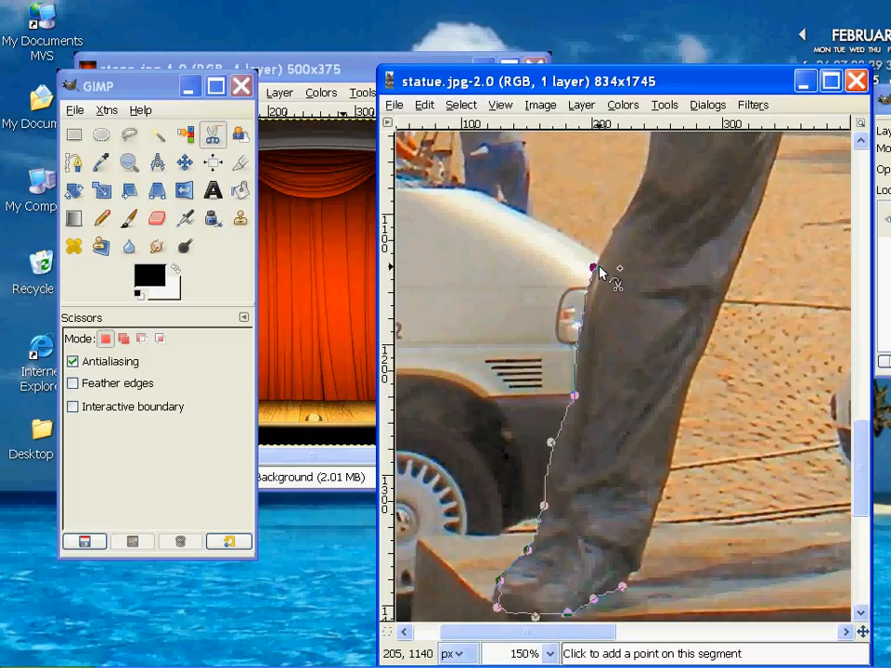
click(648, 163)
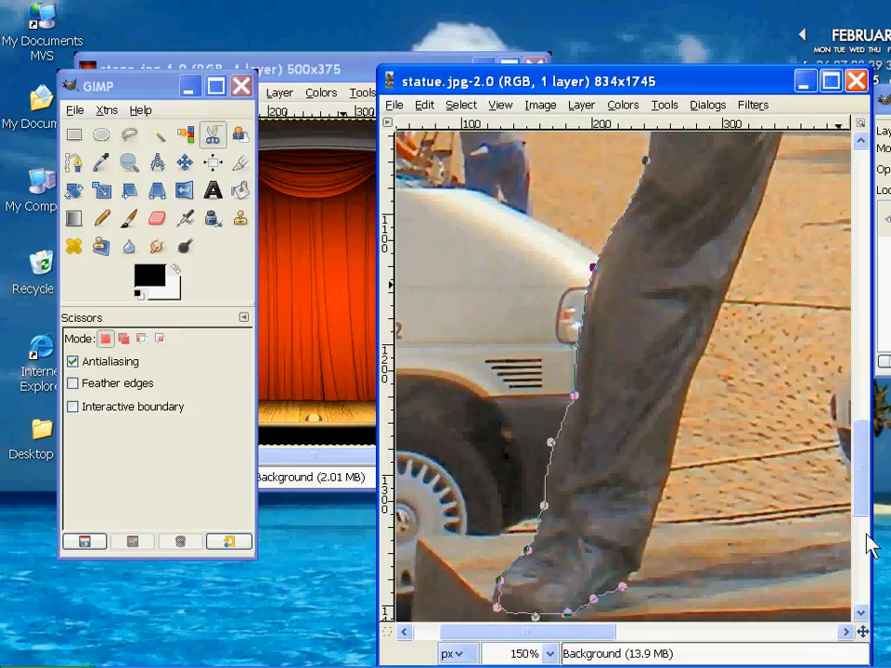
Step: Extend the Scissors outline up the outer edge of the same leg's thigh towards the hip
drag(865, 501, 877, 441)
click(680, 257)
click(714, 163)
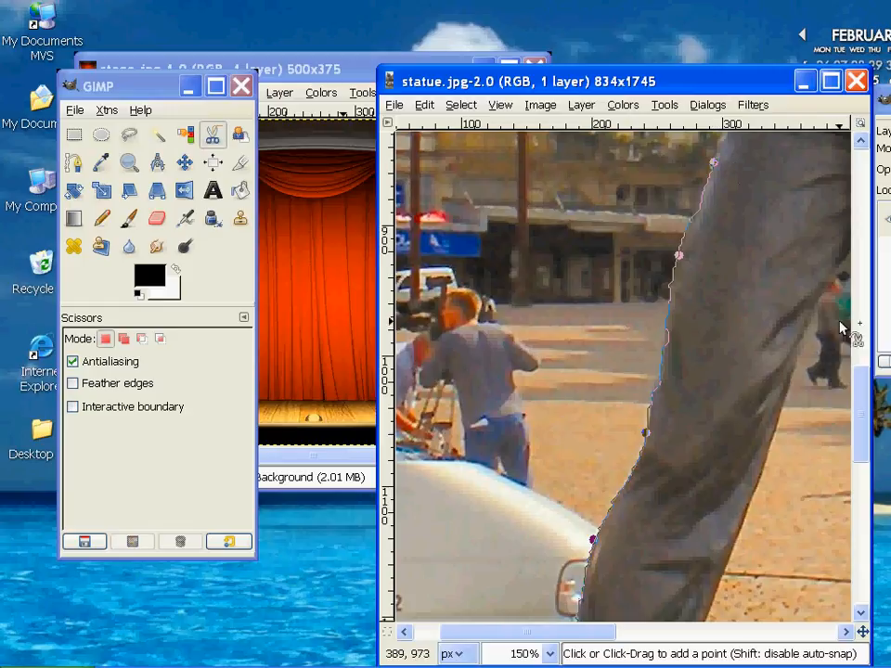
scroll(861, 494, down, 5)
scroll(861, 494, up, 5)
scroll(861, 495, down, 3)
scroll(861, 495, up, 3)
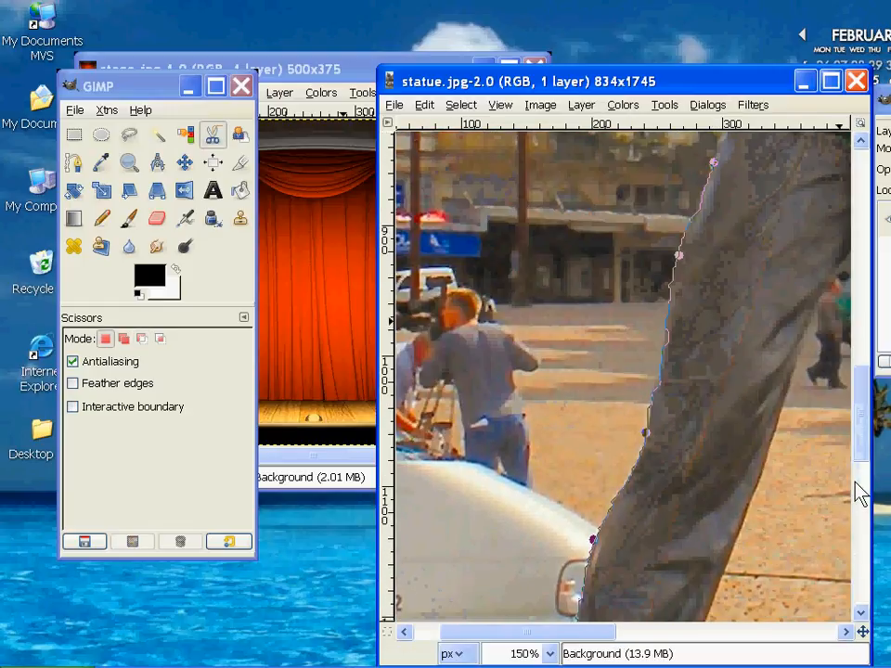
scroll(858, 483, down, 1)
scroll(846, 464, down, 4)
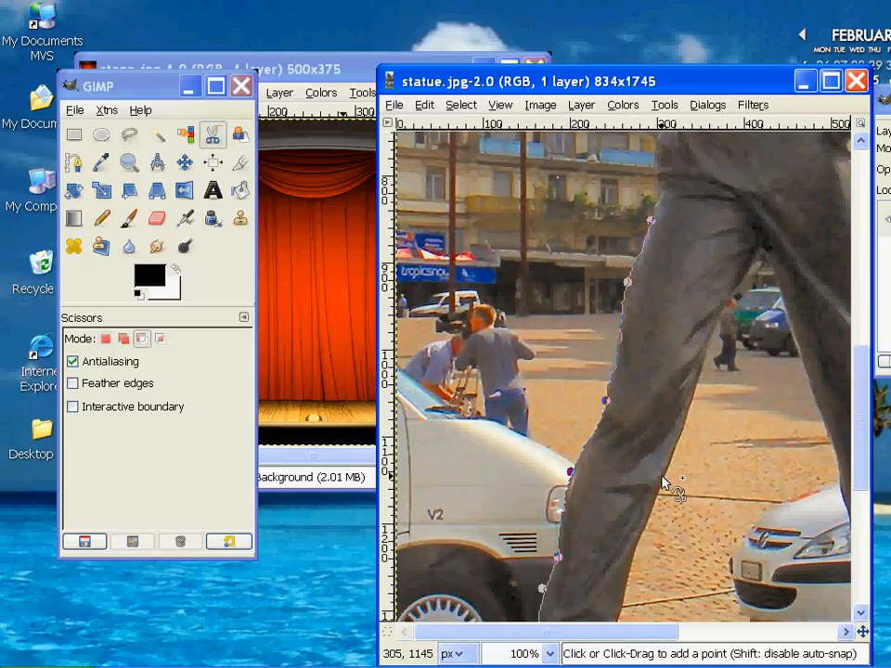